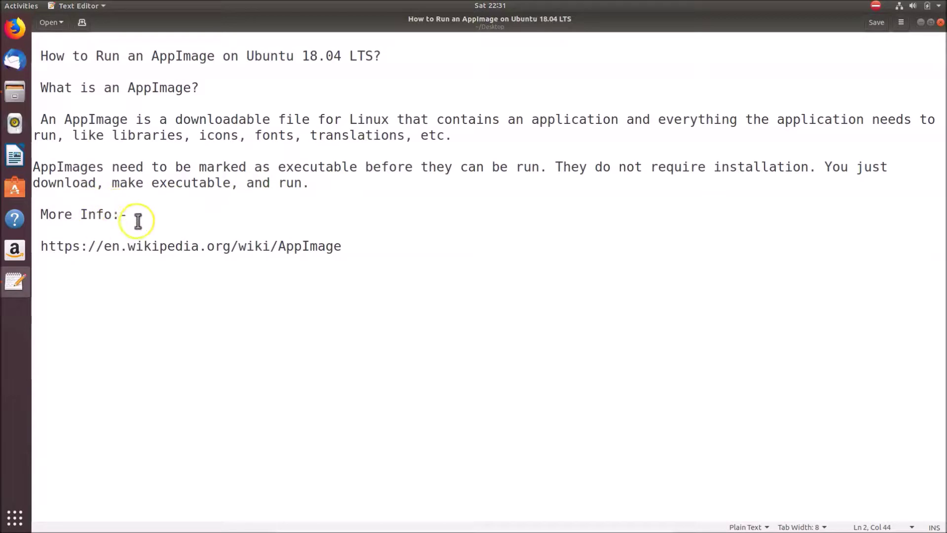
- Select the AppImage Wikipedia link in the notes, then minimize Text Editor
drag(41, 245, 353, 245)
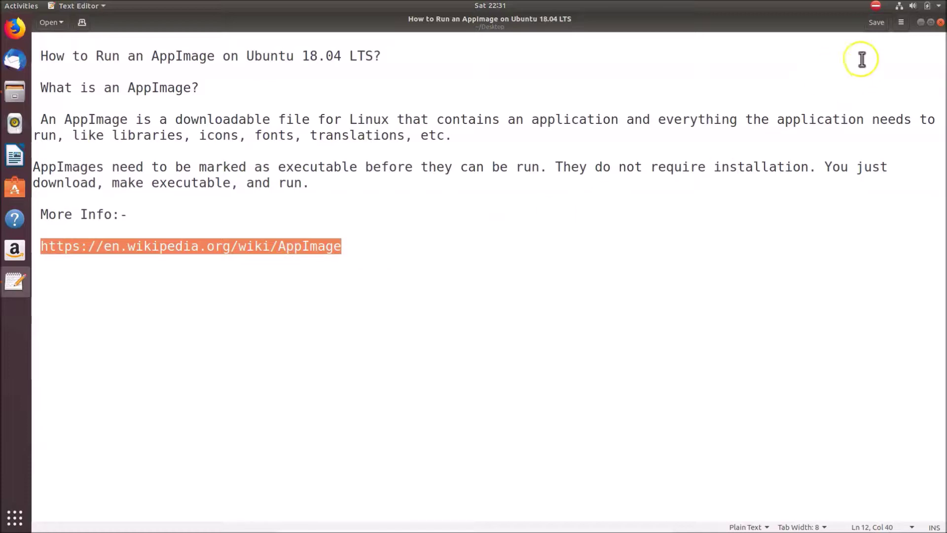
click(920, 23)
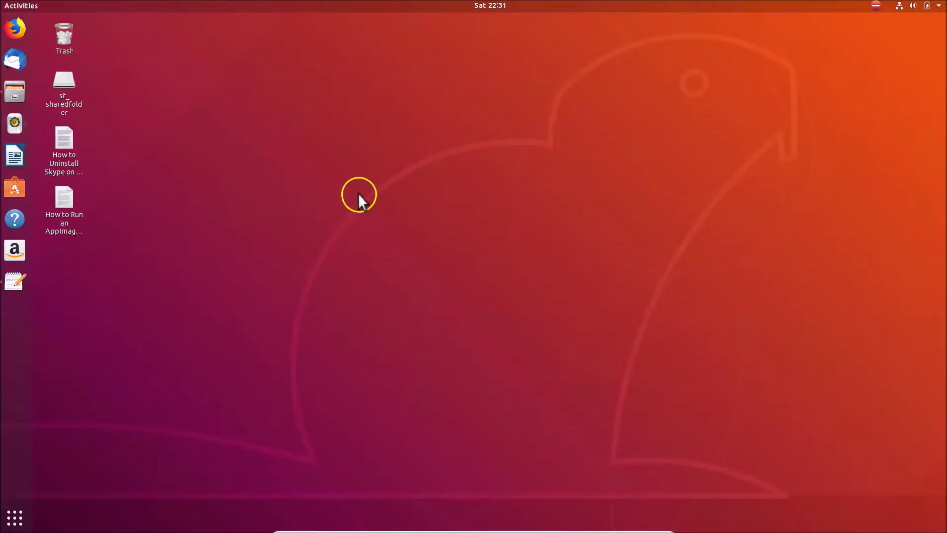
- Launch Files, check the Emacs AppImage in Downloads, then go back to Home
click(15, 90)
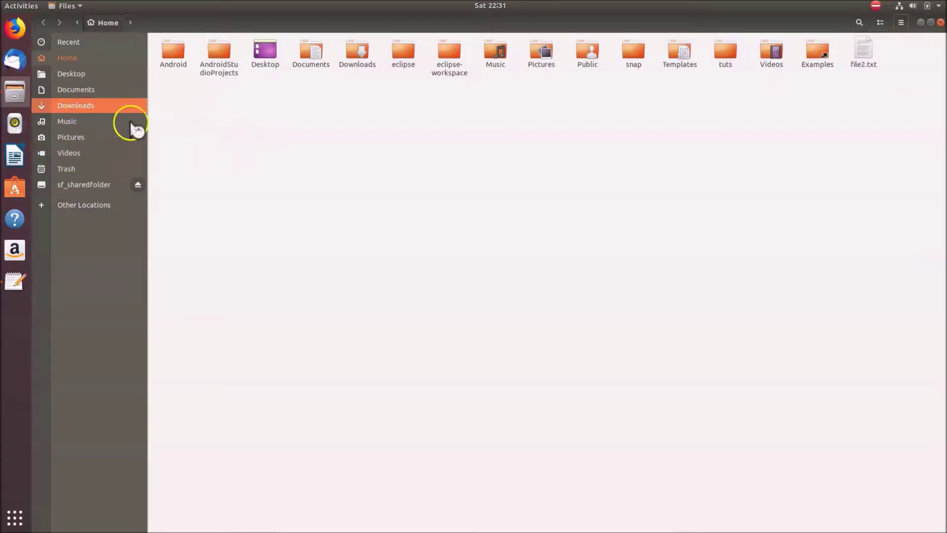
click(126, 106)
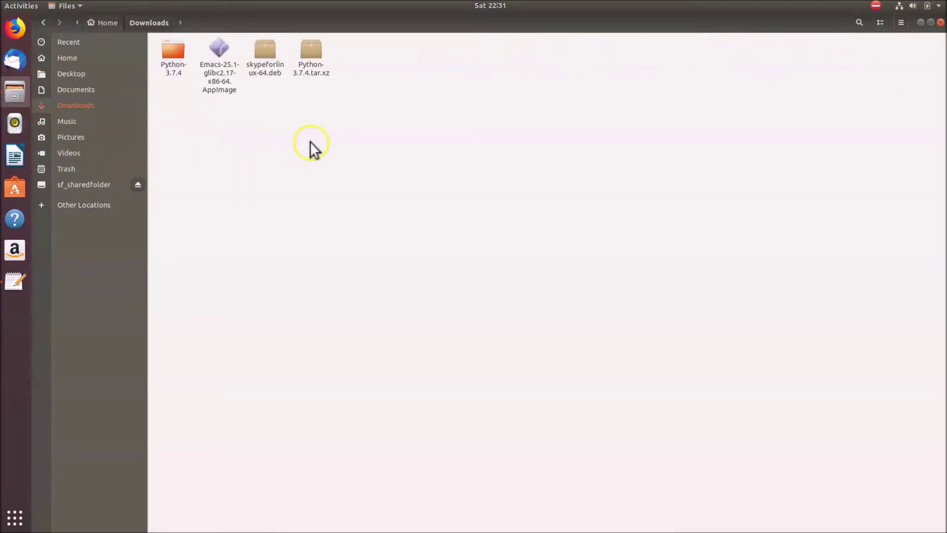
click(222, 75)
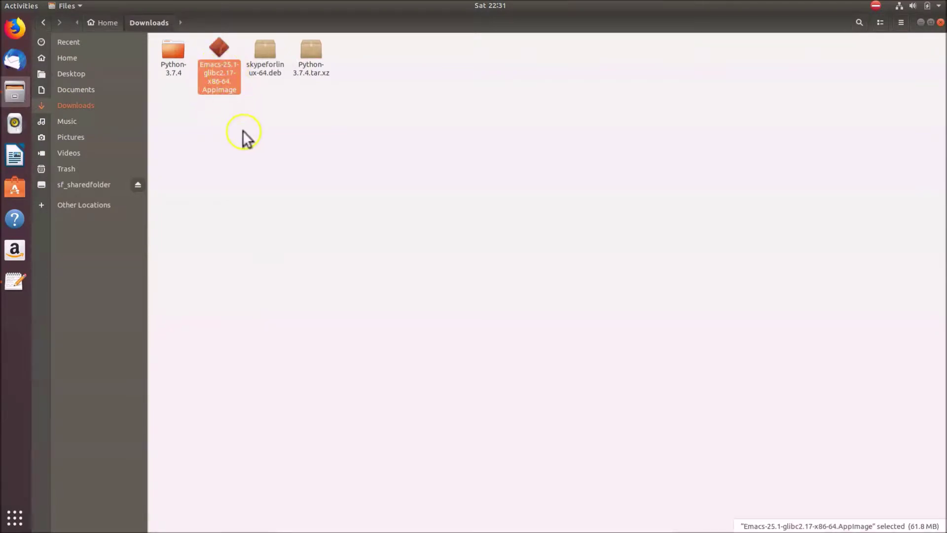
click(230, 101)
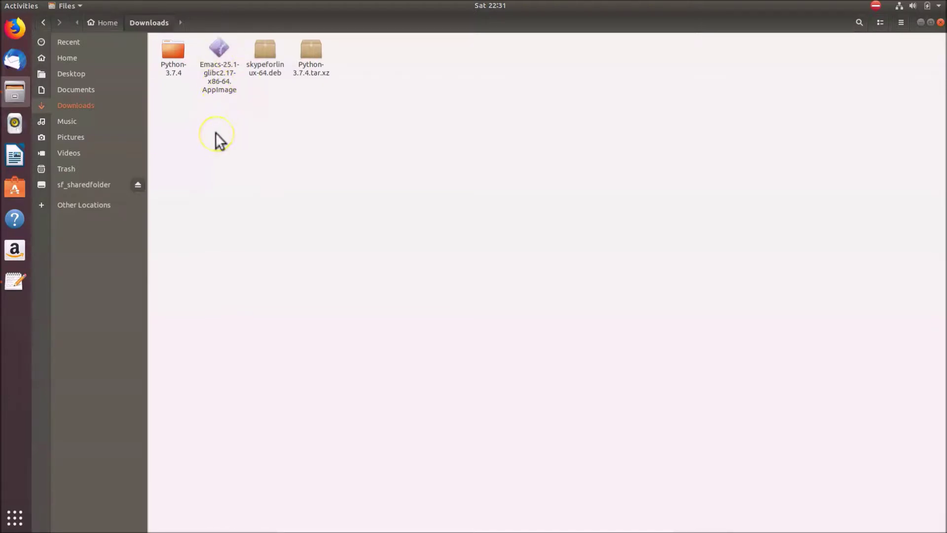
click(214, 116)
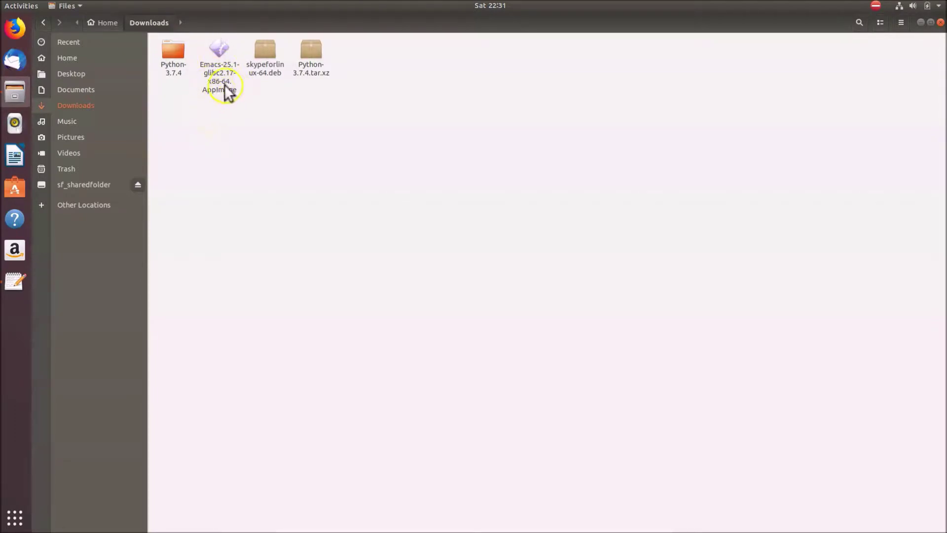
click(106, 64)
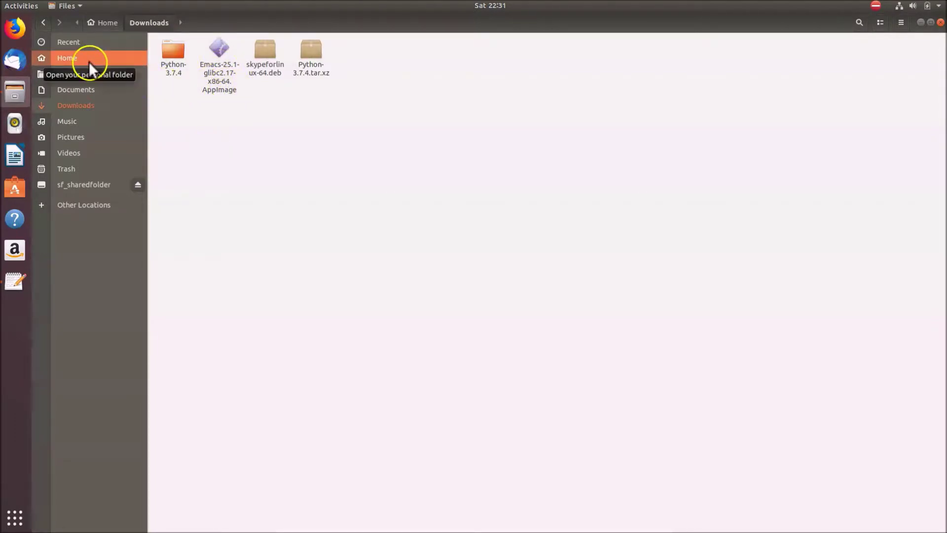
click(250, 130)
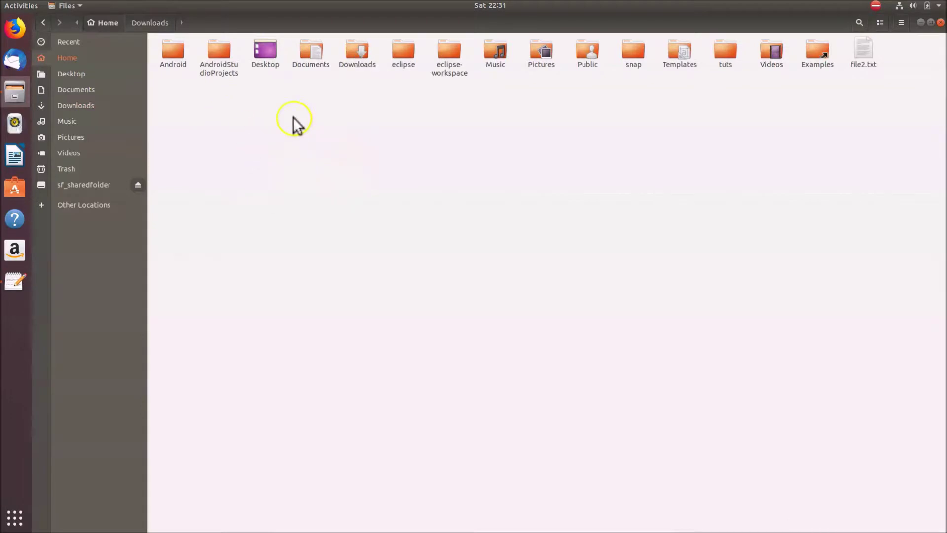
- Create a new folder named AppImages in Home, then switch to Downloads
right_click(304, 132)
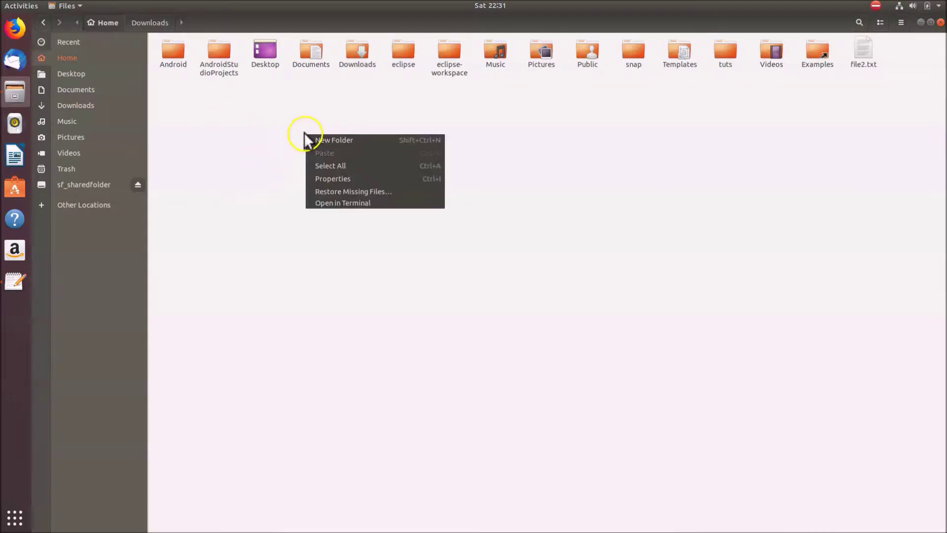
click(333, 143)
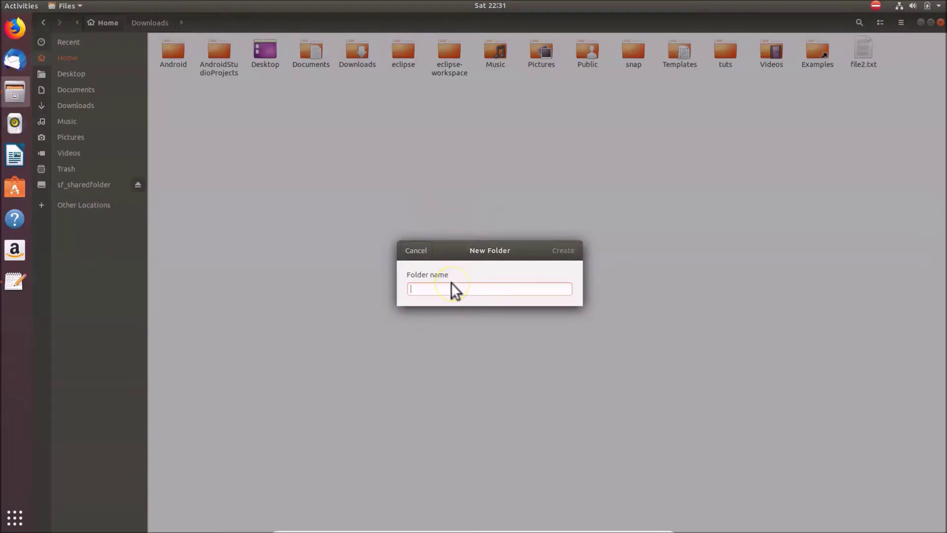
text(AppImages)
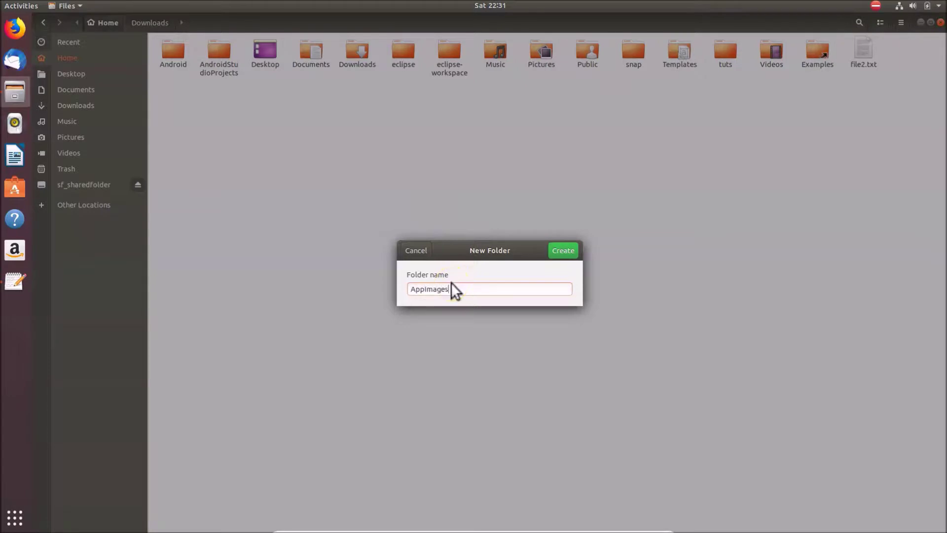
click(557, 254)
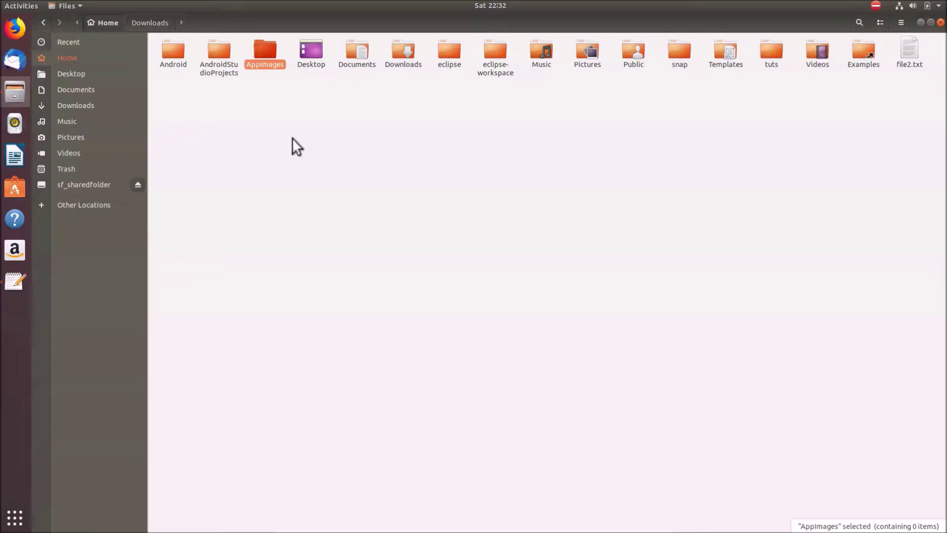
click(80, 107)
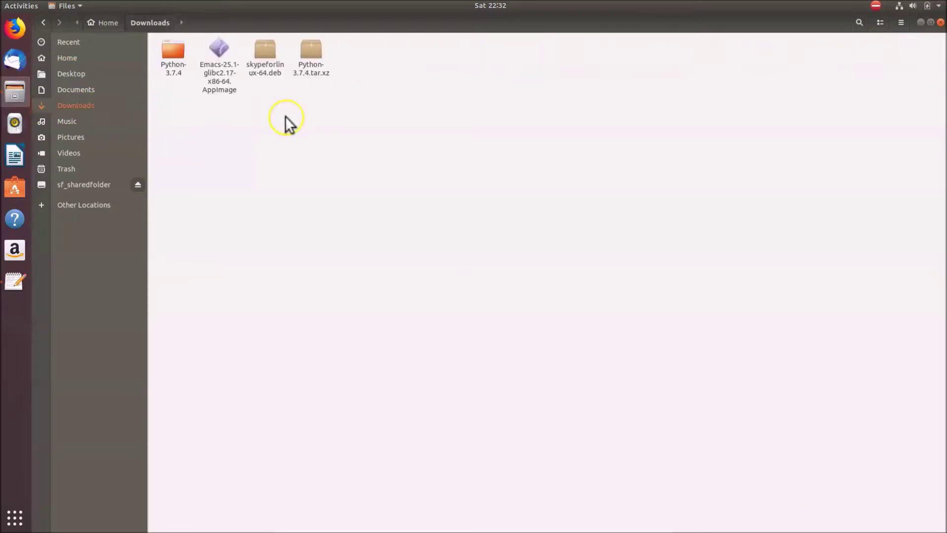
- Cut the Emacs AppImage from Downloads and paste it into Home/AppImages
click(220, 81)
right_click(221, 82)
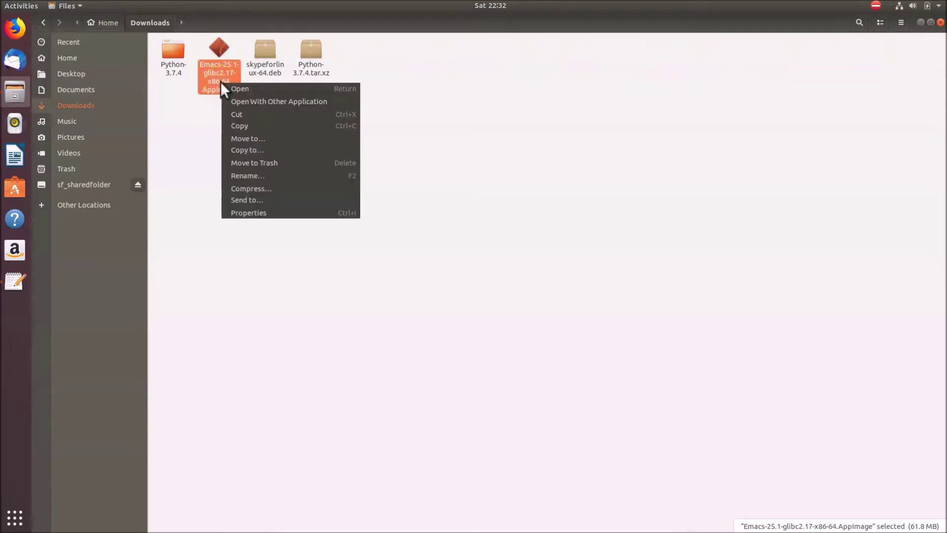
click(244, 116)
click(88, 74)
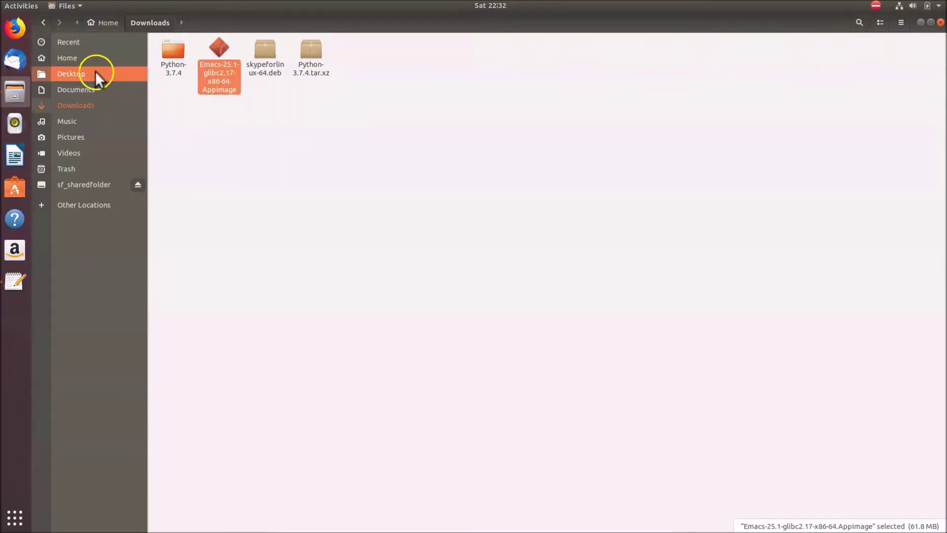
click(76, 57)
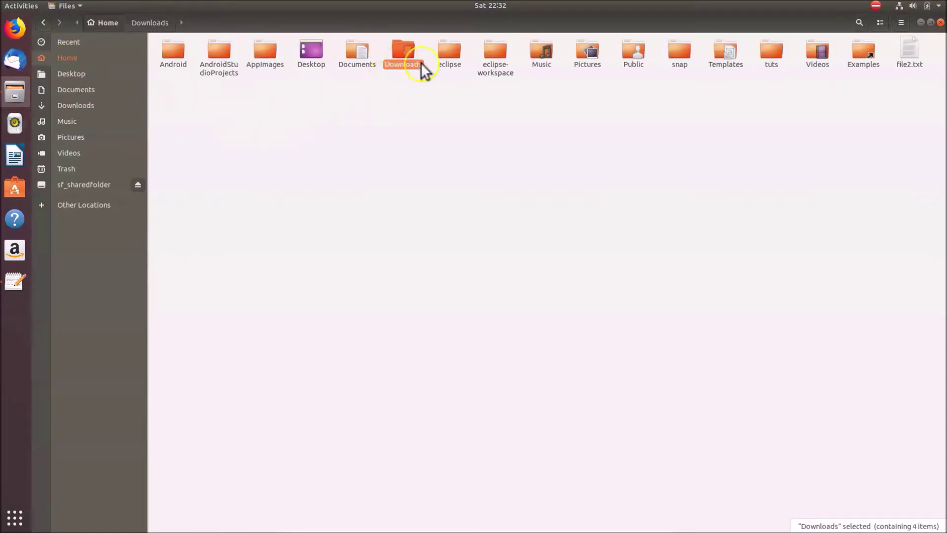
click(424, 102)
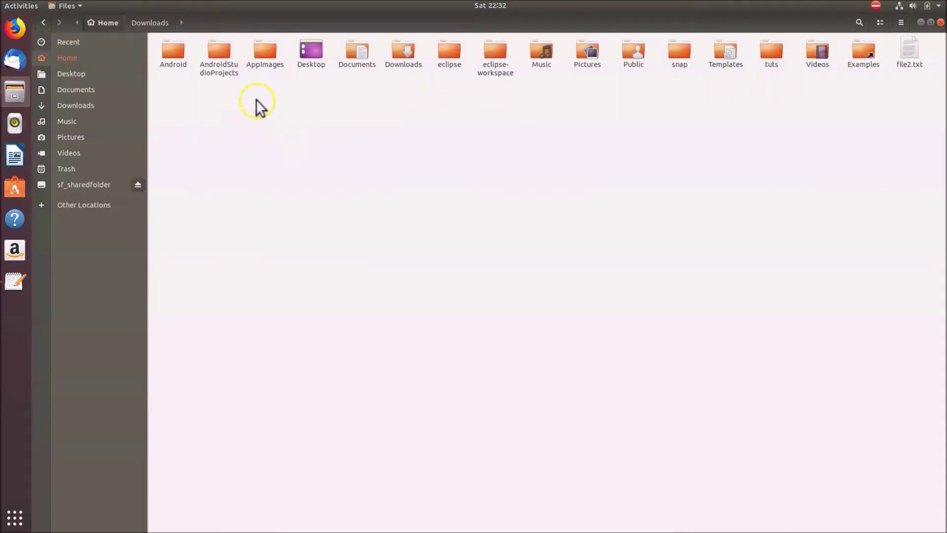
double_click(262, 67)
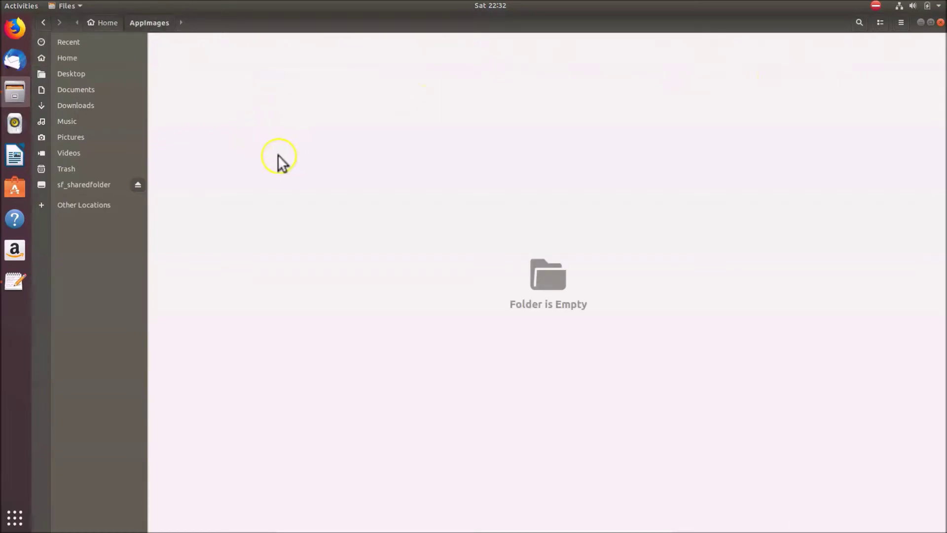
right_click(279, 157)
click(303, 173)
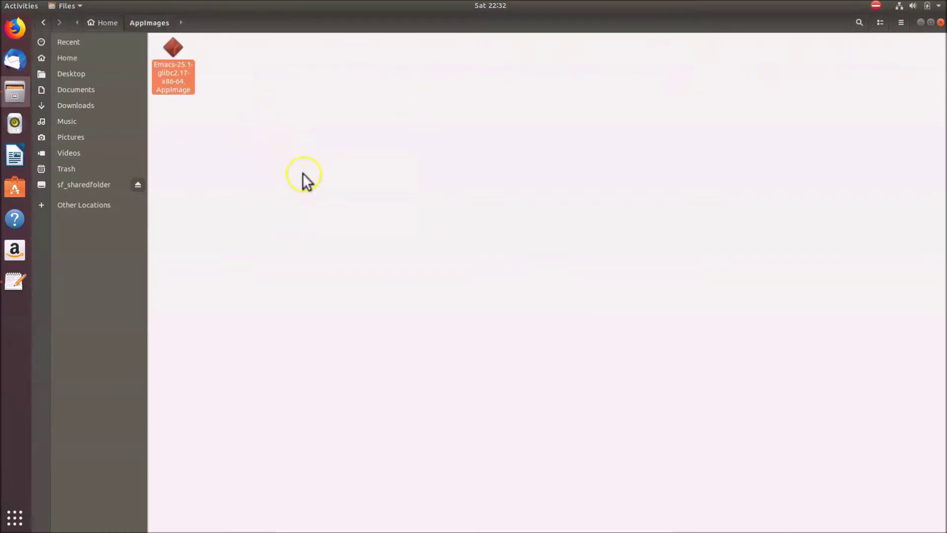
click(280, 153)
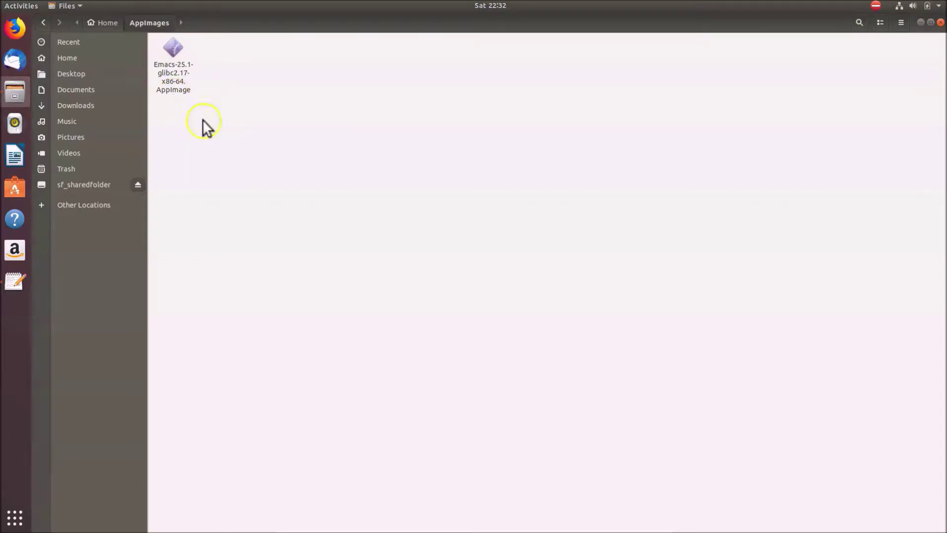
- Tick 'Allow executing file as program' in the Emacs AppImage's Permissions and close Properties
right_click(178, 70)
click(231, 212)
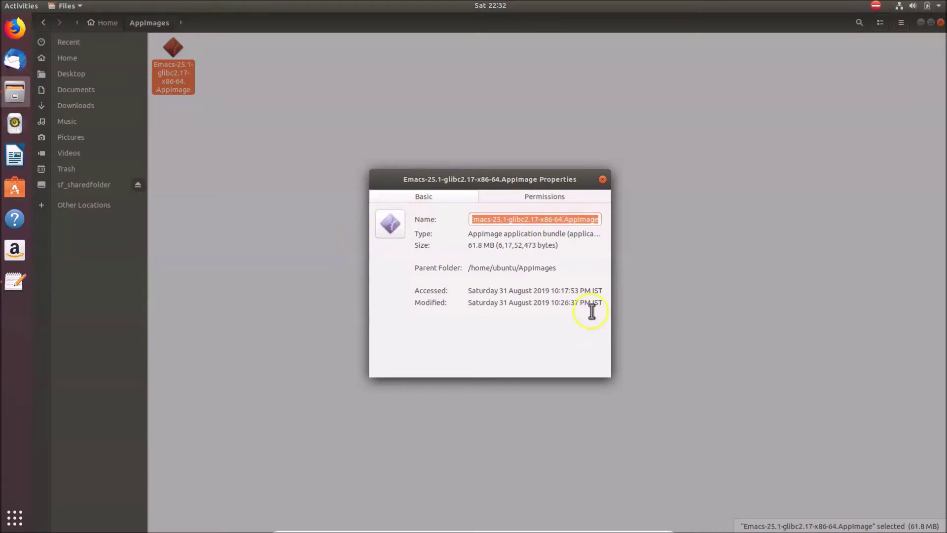
click(538, 202)
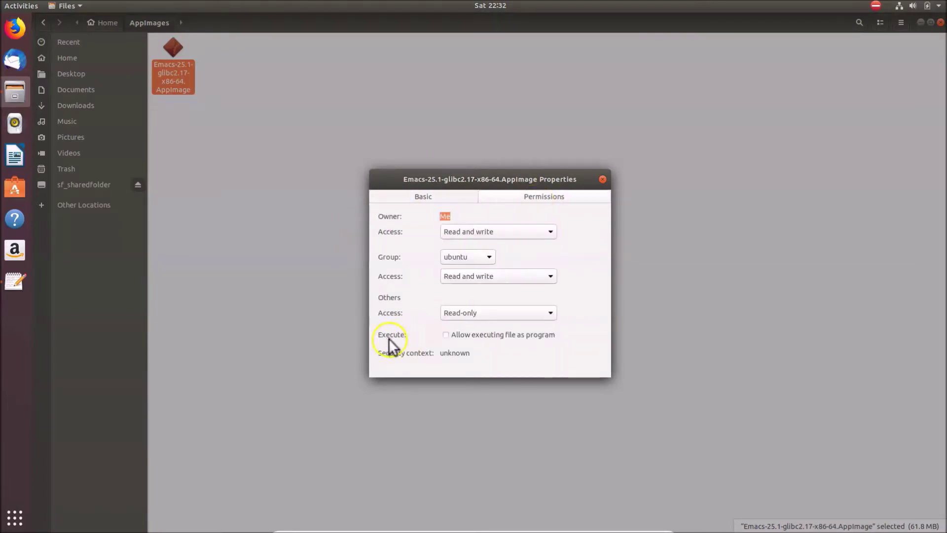
click(446, 335)
click(447, 337)
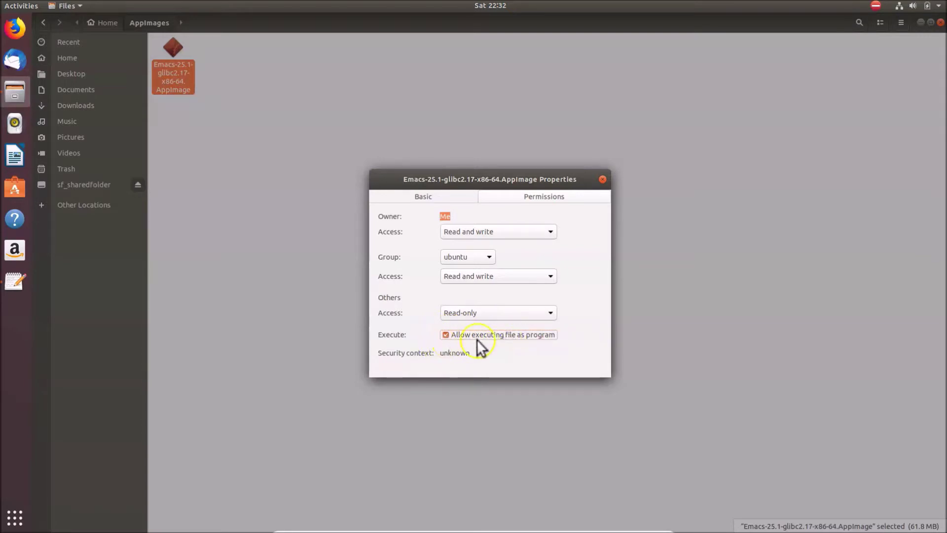
click(603, 179)
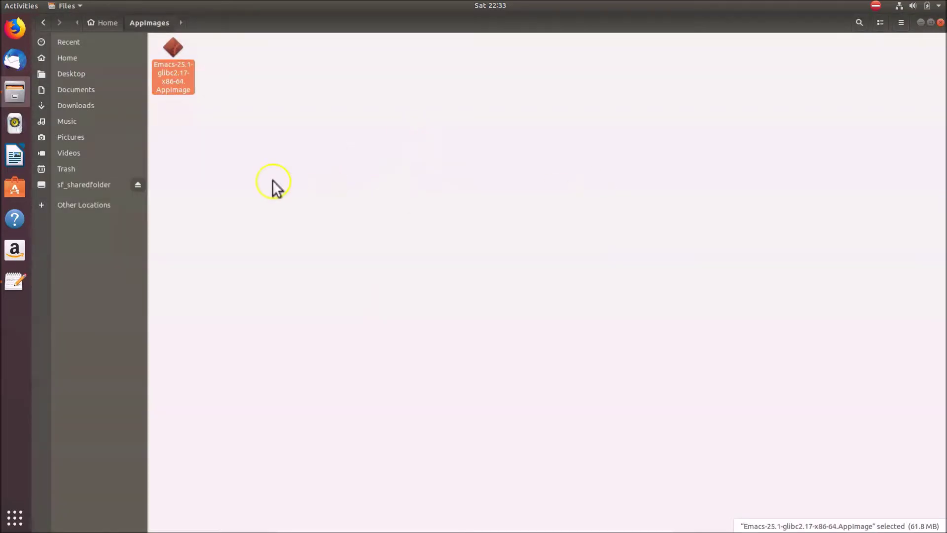
right_click(179, 83)
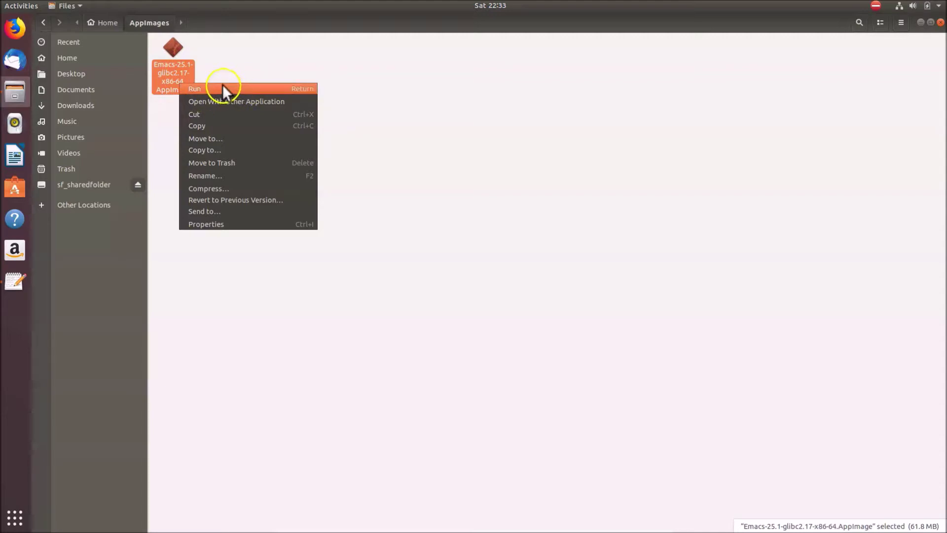
- Run the Emacs AppImage, accept the system integration prompt, then move and close Emacs
click(230, 50)
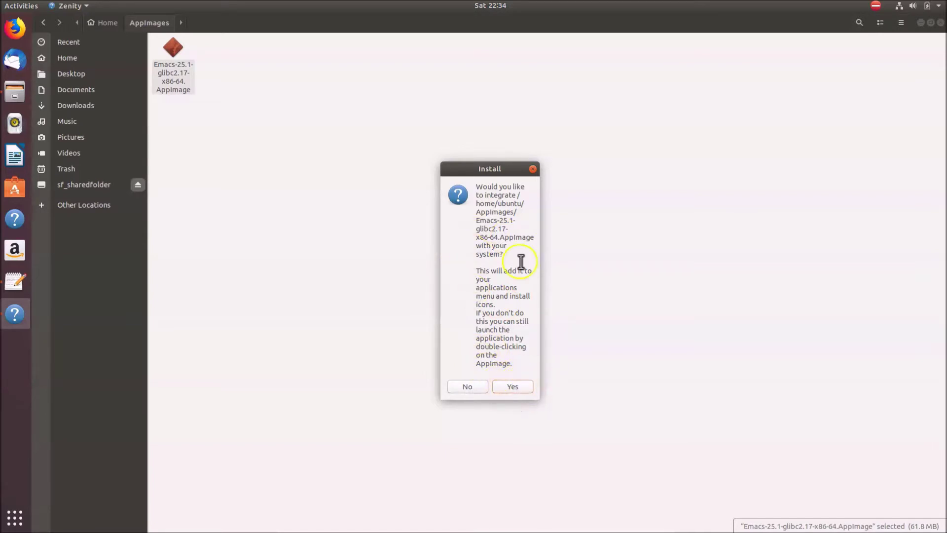
click(511, 386)
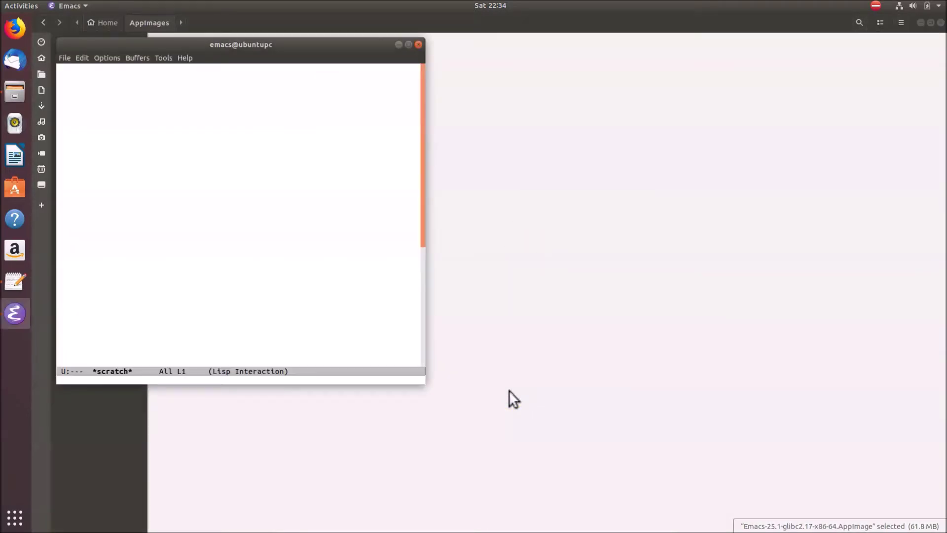
drag(184, 41, 299, 47)
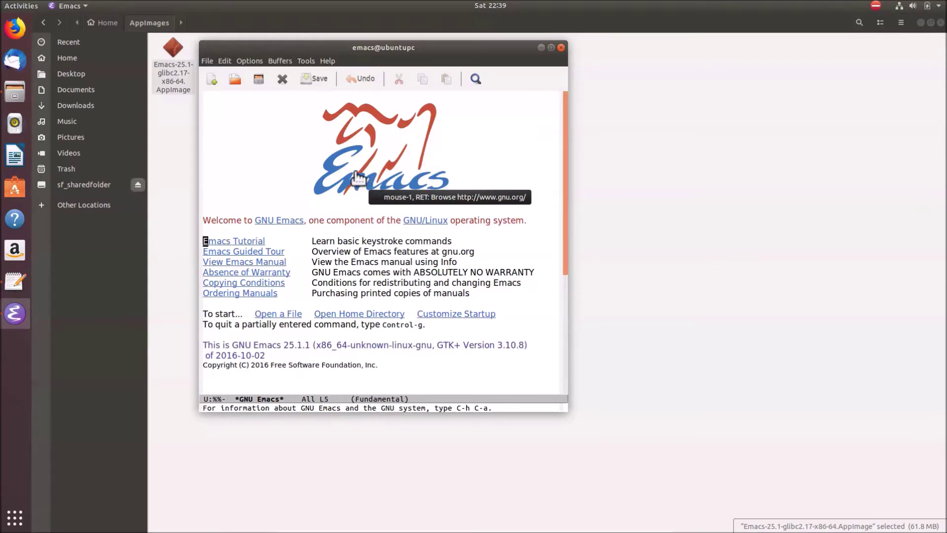
click(560, 47)
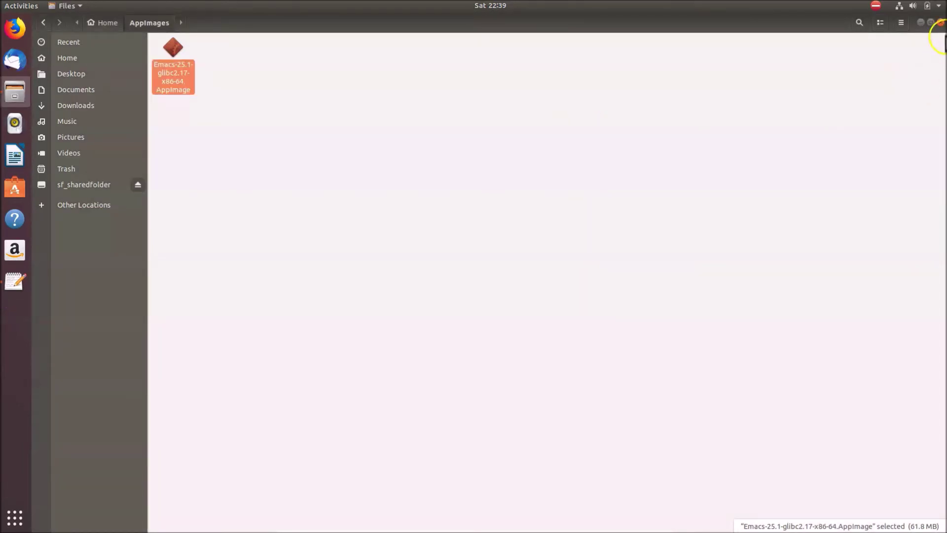
- Close Files, search 'emacs' in Show Applications, launch Emacs and close its window
click(940, 23)
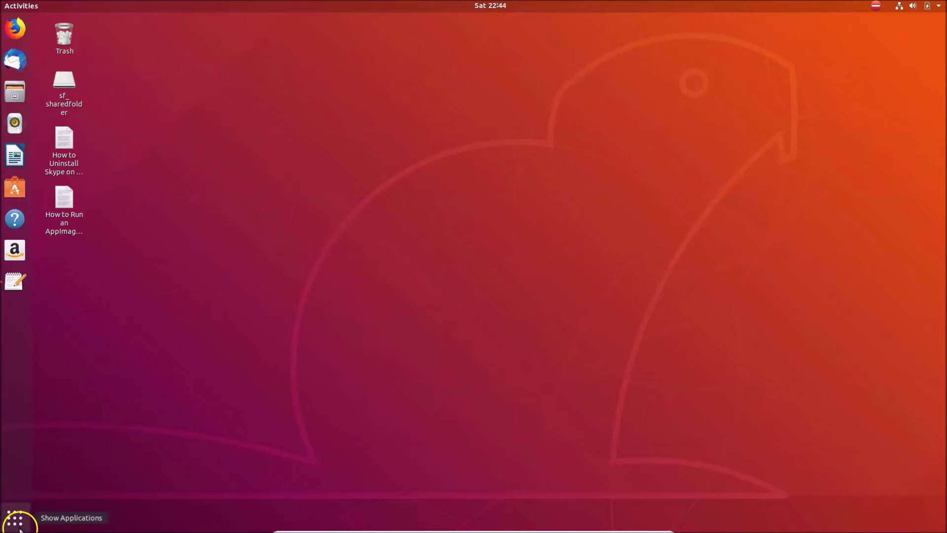
click(22, 510)
text(ema)
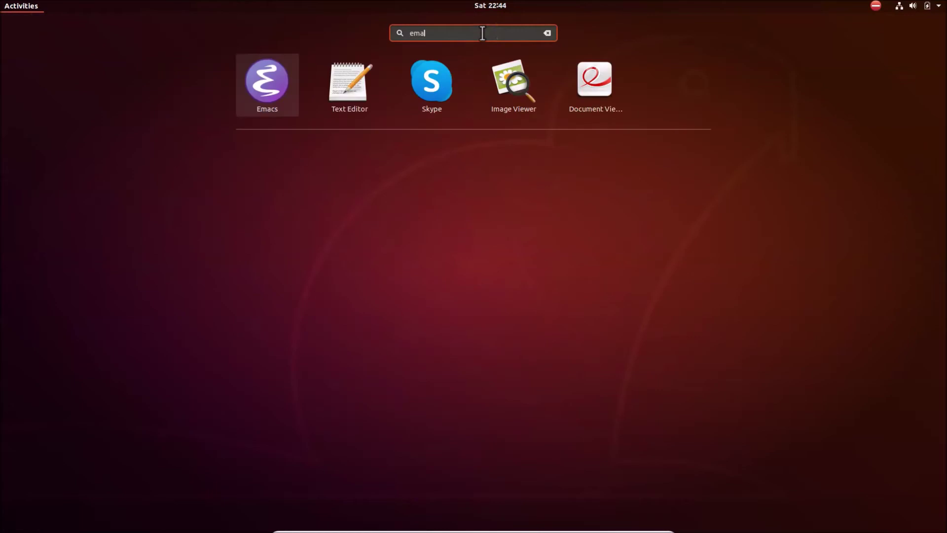
text(cs)
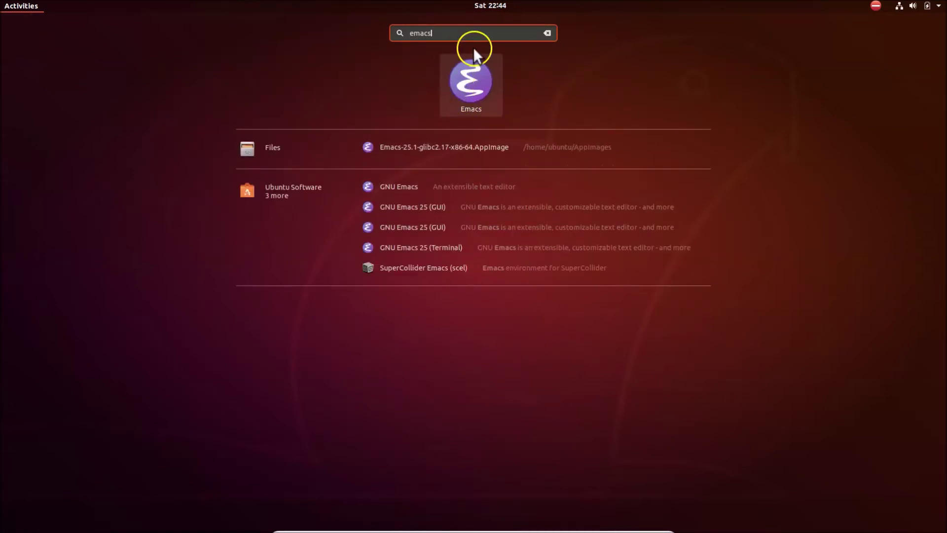
click(471, 80)
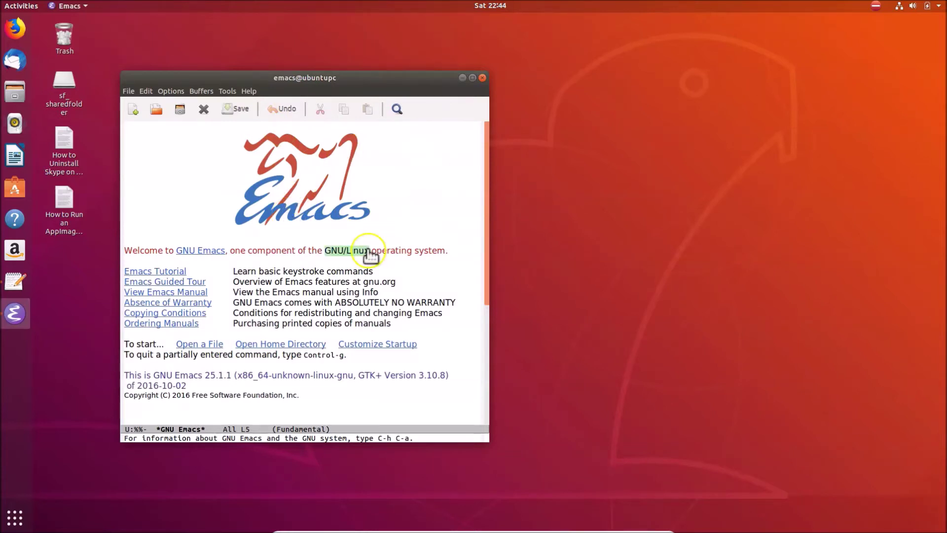
click(483, 78)
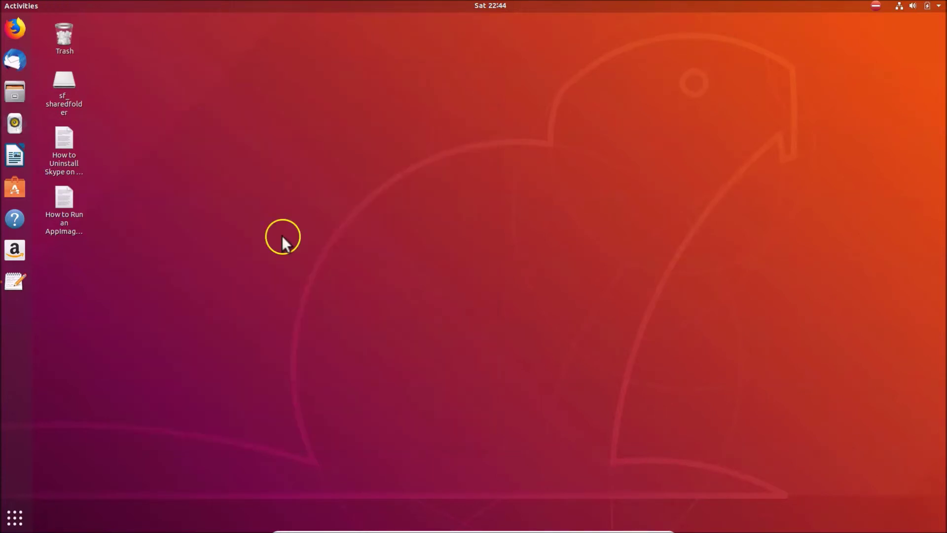
- Open the AppImage how-to notes, minimize them, and open AppImages in Files
click(21, 278)
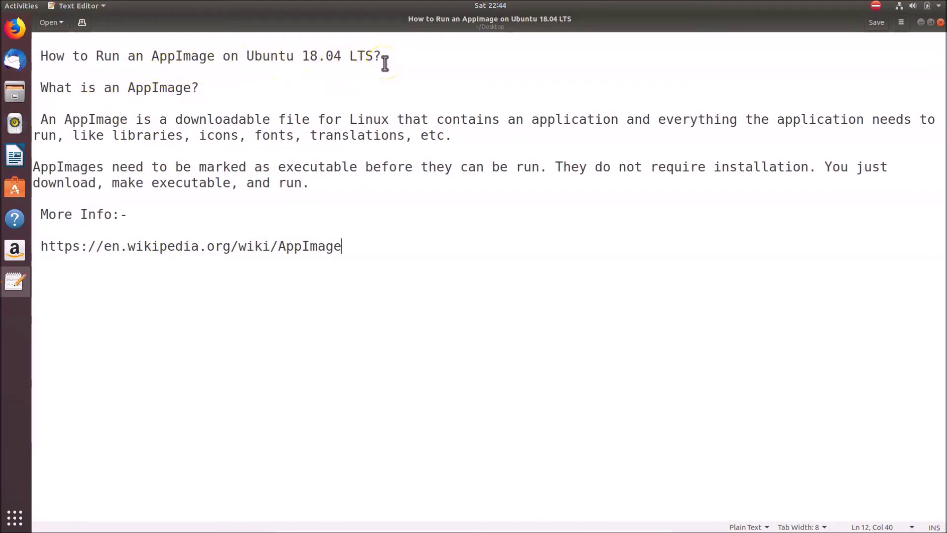
click(921, 22)
click(15, 94)
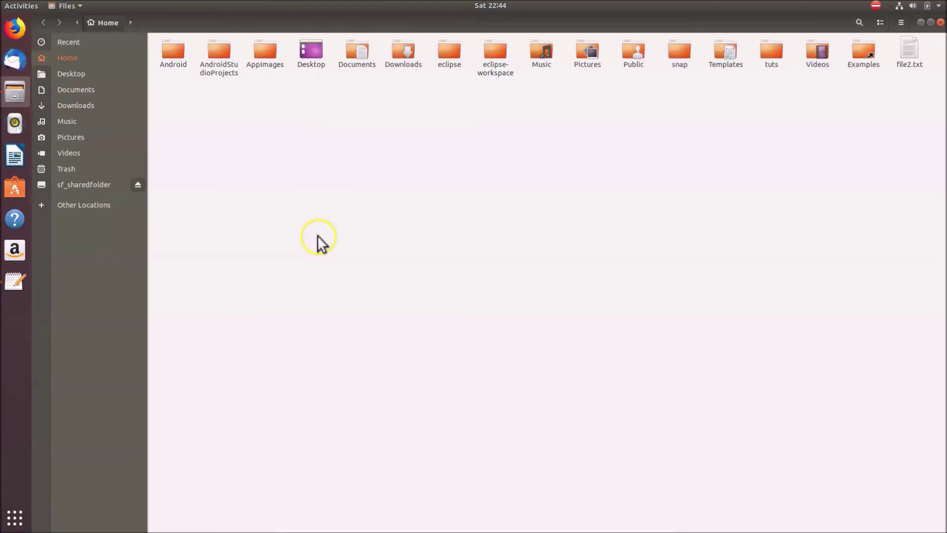
double_click(265, 63)
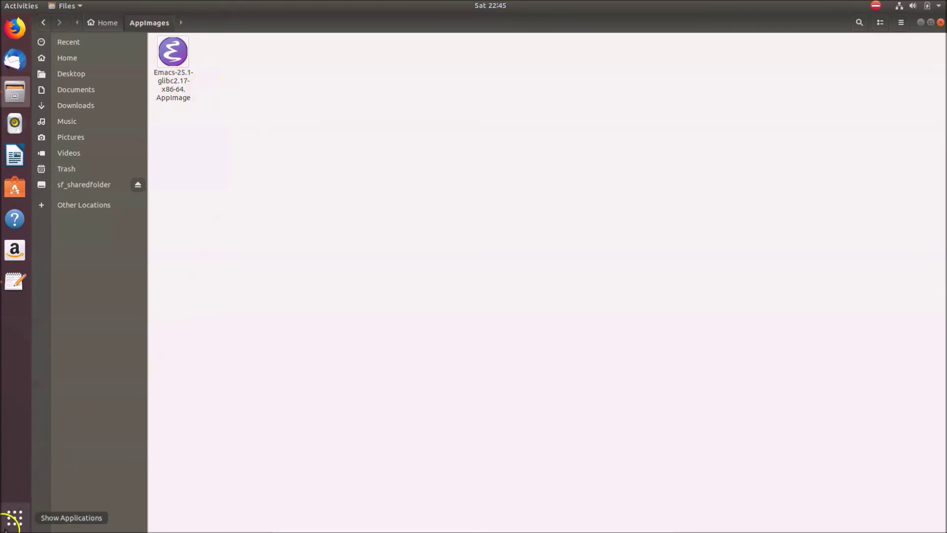
- Open the app grid, return Files to the Home folder, then bring back the AppImage notes
key(super+a)
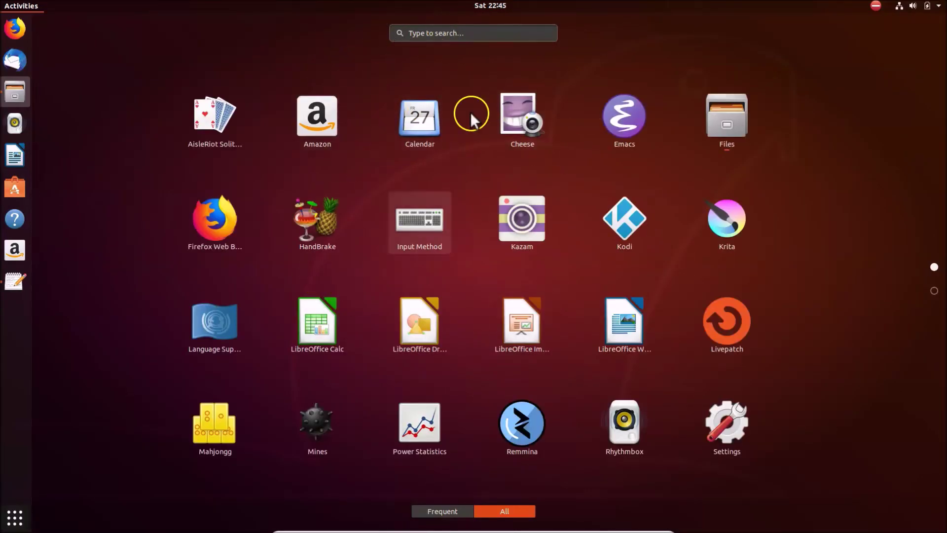
click(14, 92)
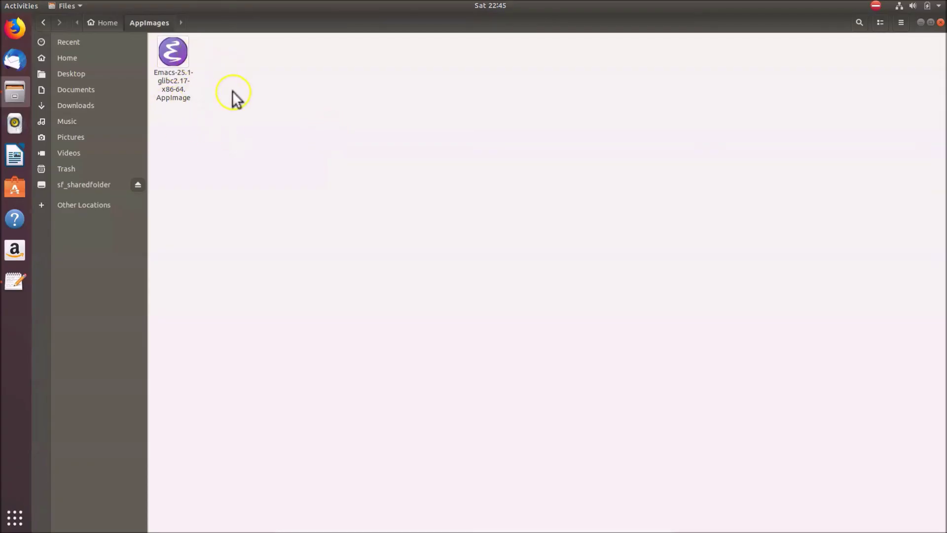
click(97, 35)
click(97, 23)
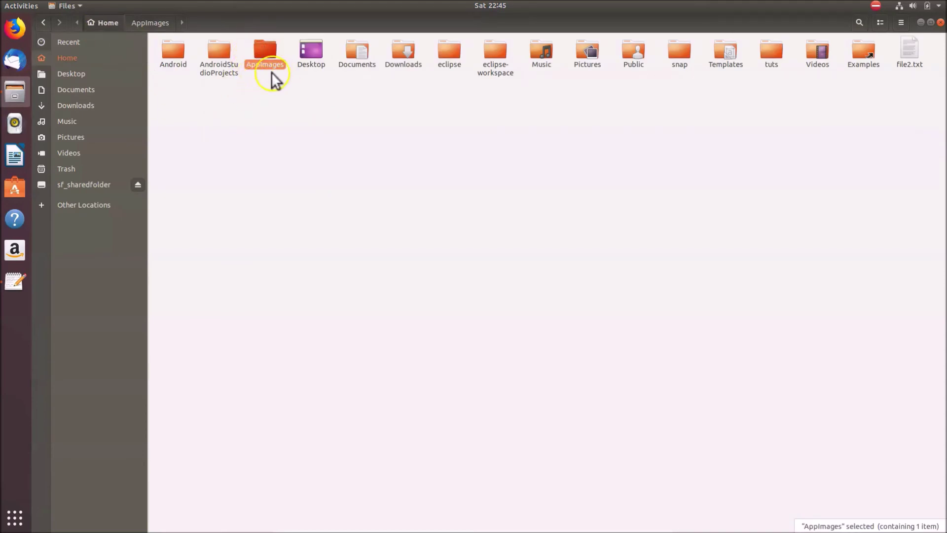
click(15, 281)
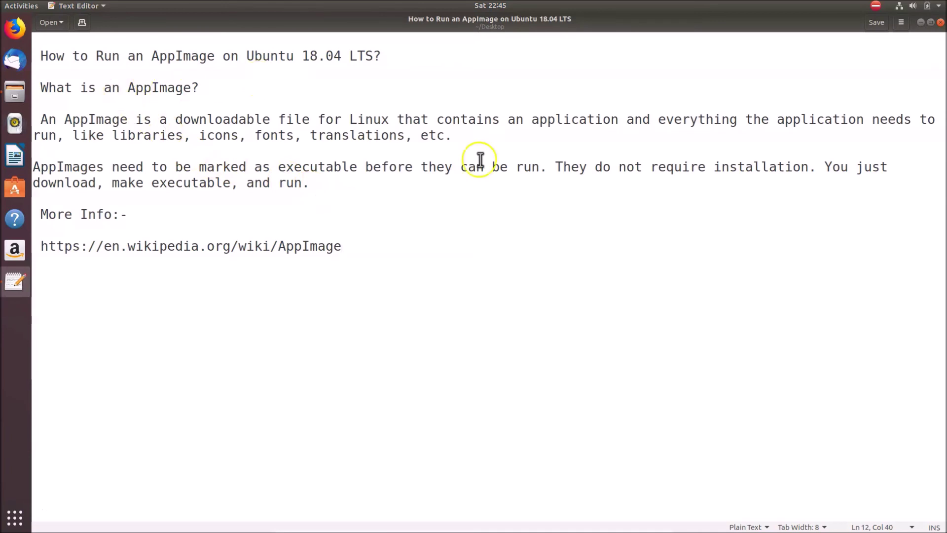